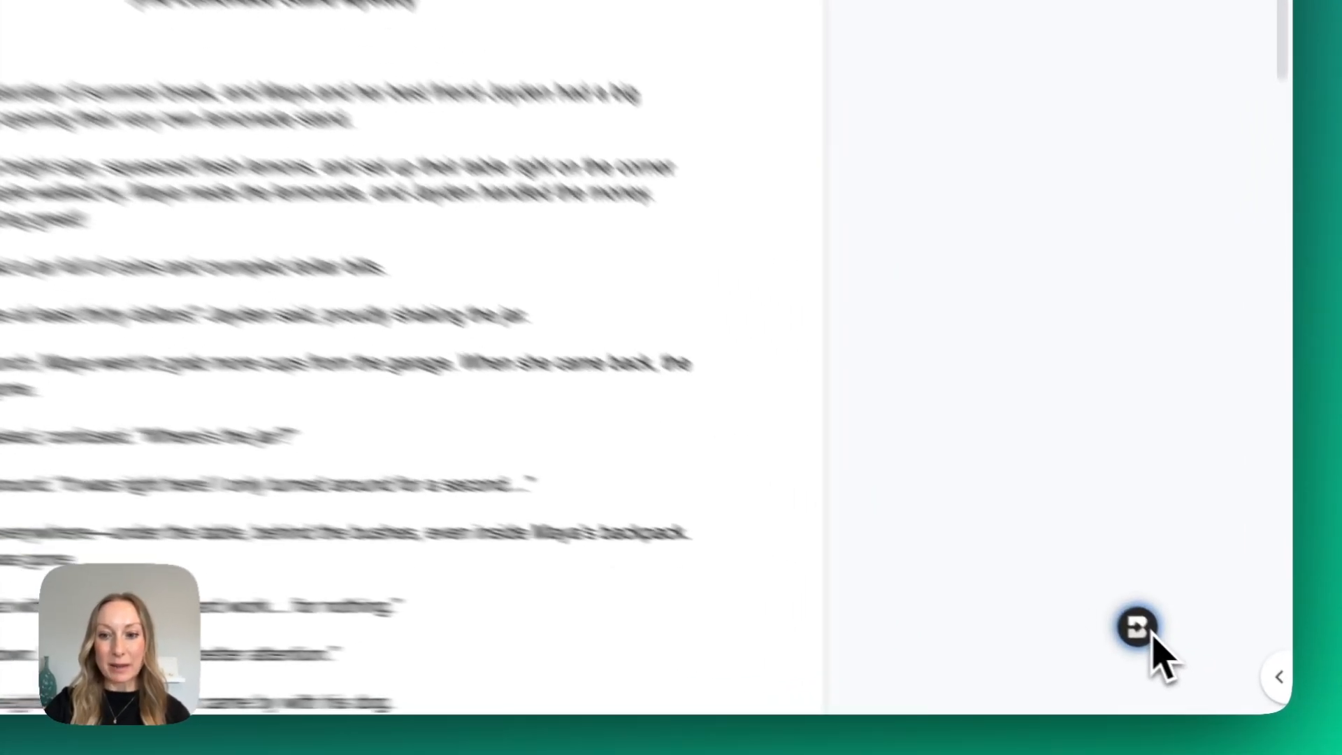
Step: Open Brisk's Boost Student Activity options for the story document and review the Engage, Assess and Write activity types
{"action": "left_click", "coordinate": [1139, 628]}
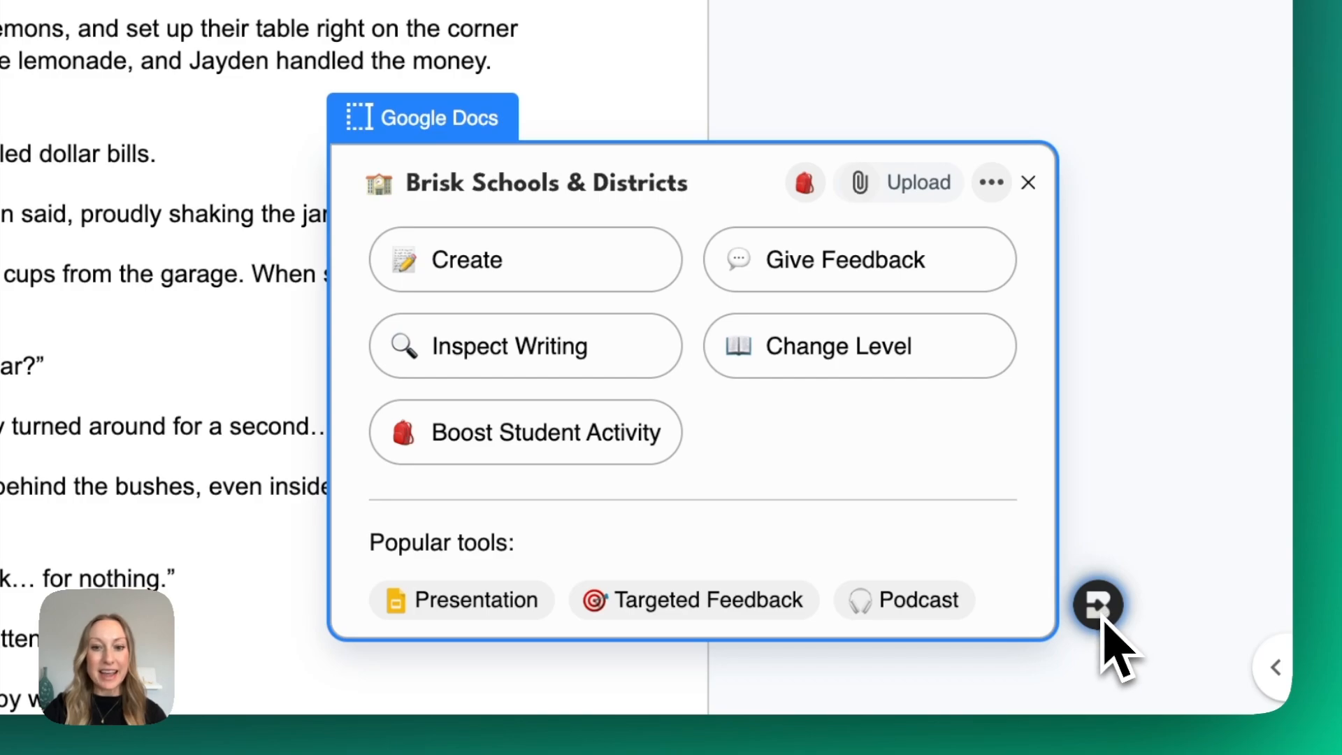
{"action": "left_click", "coordinate": [638, 458]}
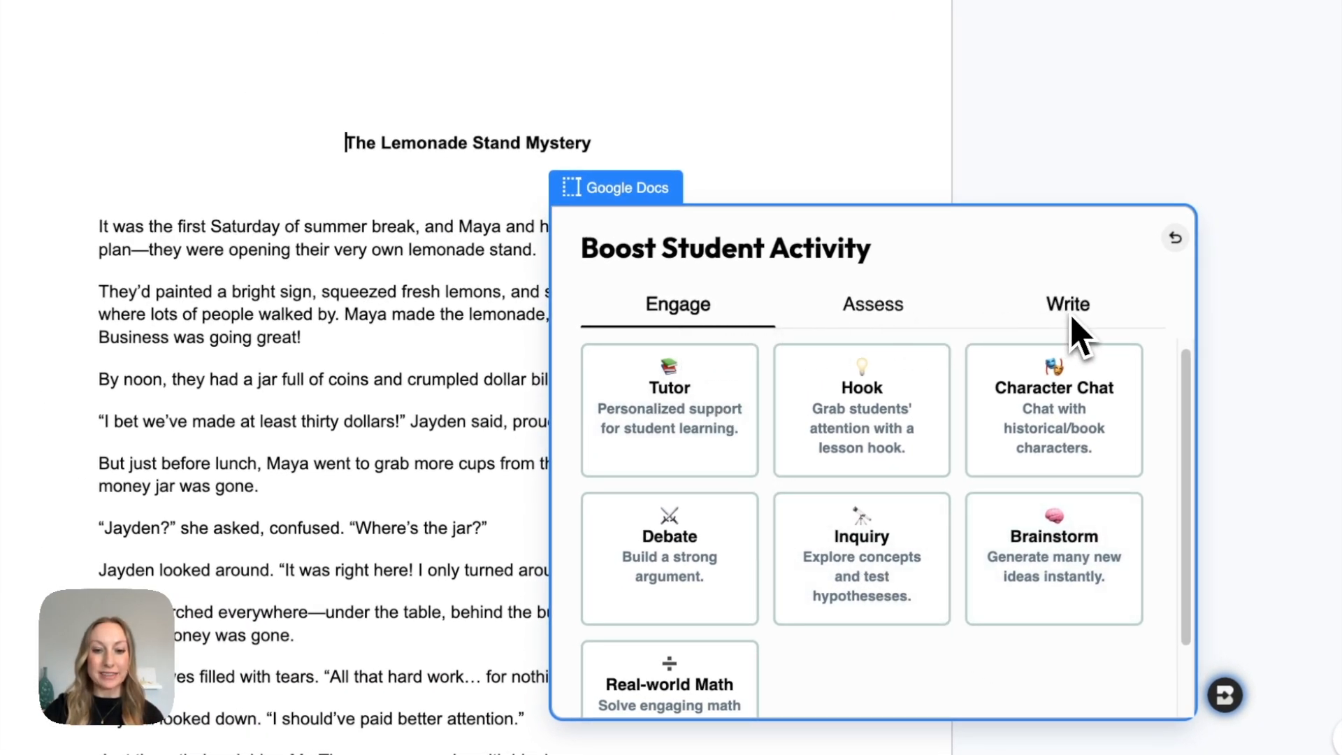
{"action": "scroll", "coordinate": [882, 680], "scroll_direction": "down", "scroll_amount": 1}
{"action": "scroll", "coordinate": [883, 683], "scroll_direction": "down", "scroll_amount": 1}
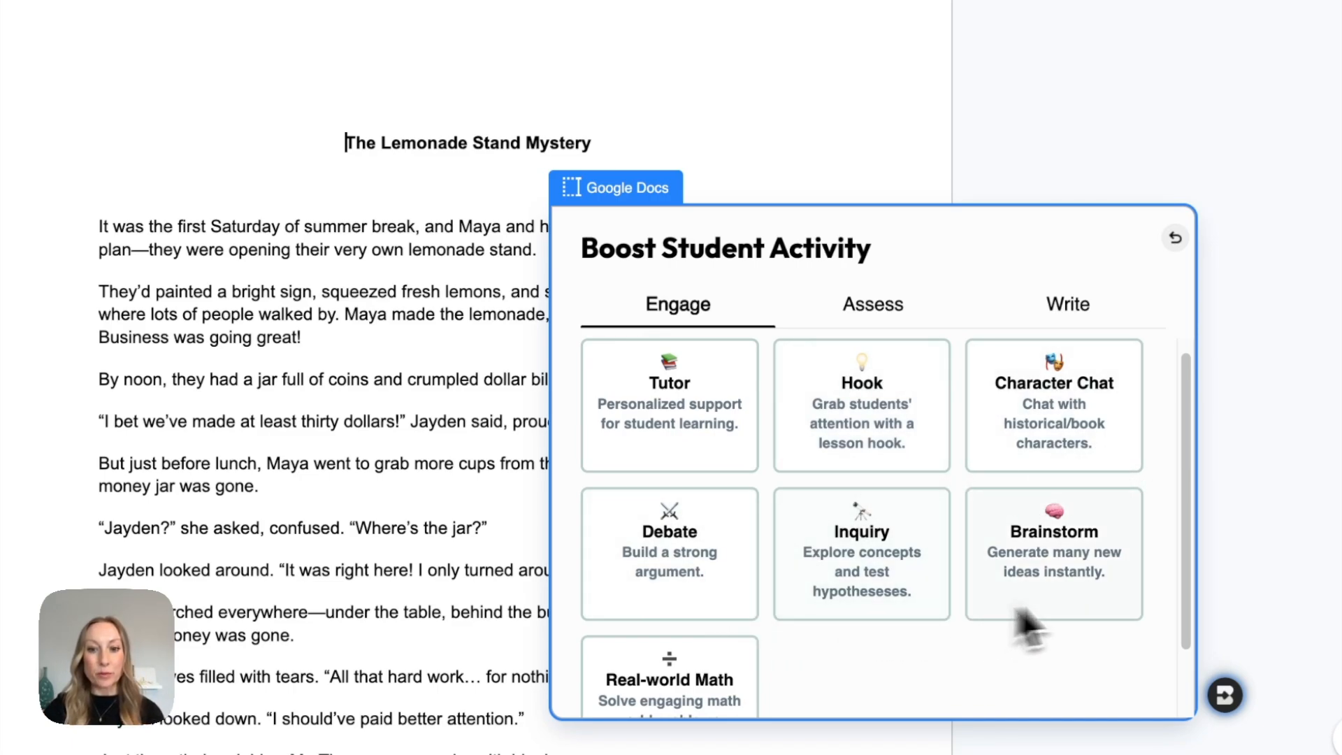
{"action": "scroll", "coordinate": [812, 677], "scroll_direction": "down", "scroll_amount": 2}
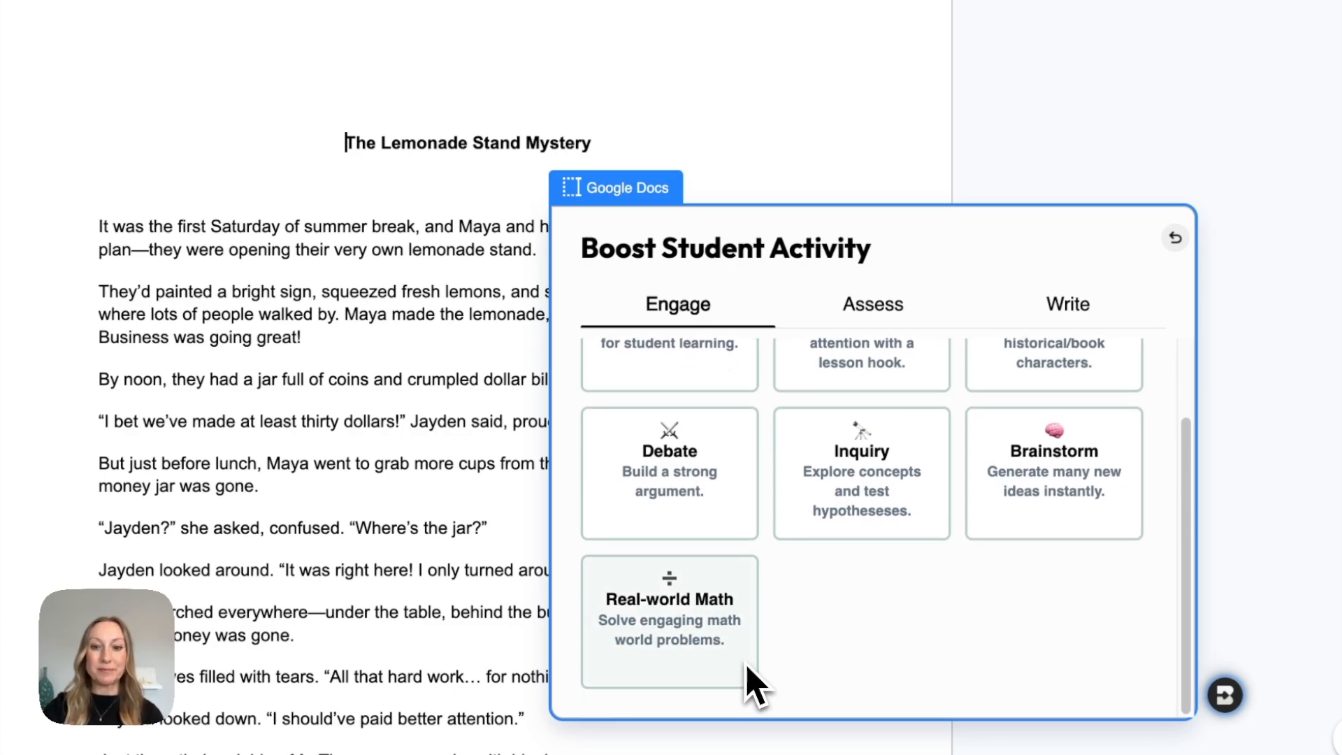
{"action": "scroll", "coordinate": [887, 559], "scroll_direction": "up", "scroll_amount": 2}
{"action": "left_click", "coordinate": [895, 323]}
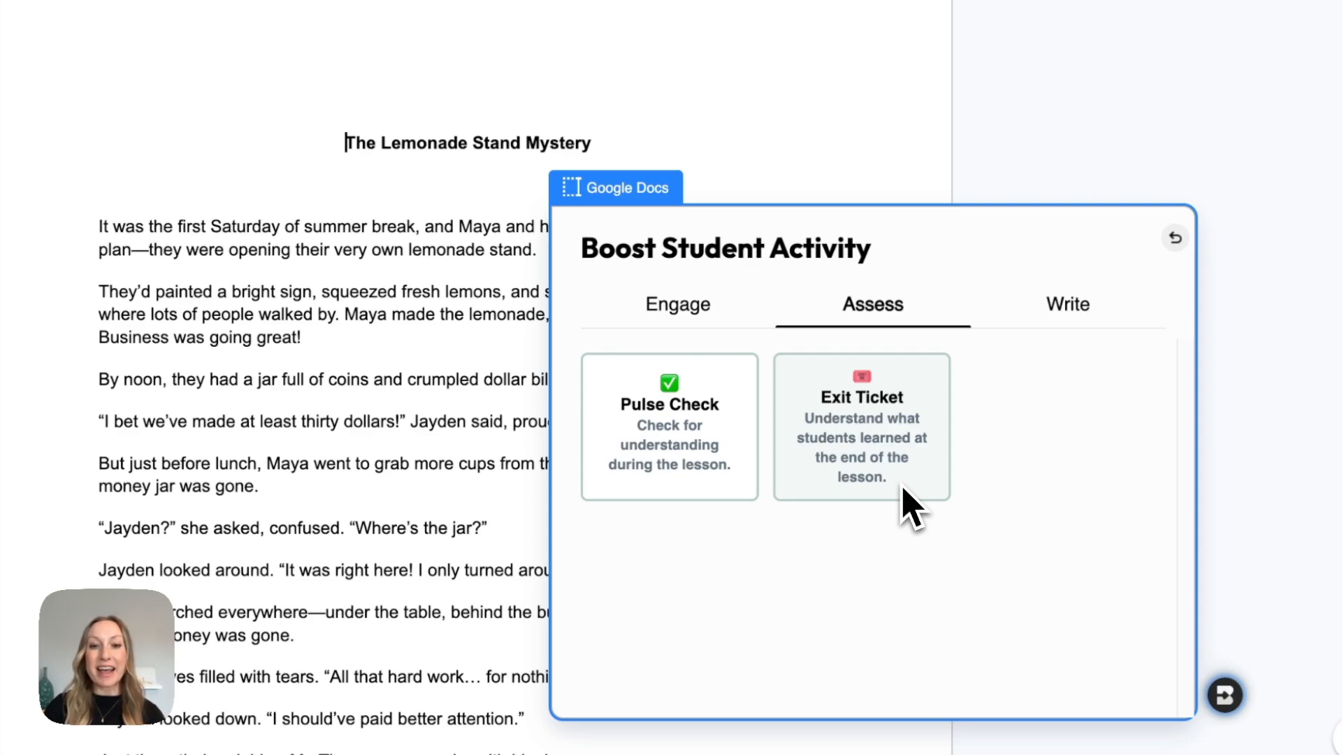
{"action": "left_click", "coordinate": [1067, 305]}
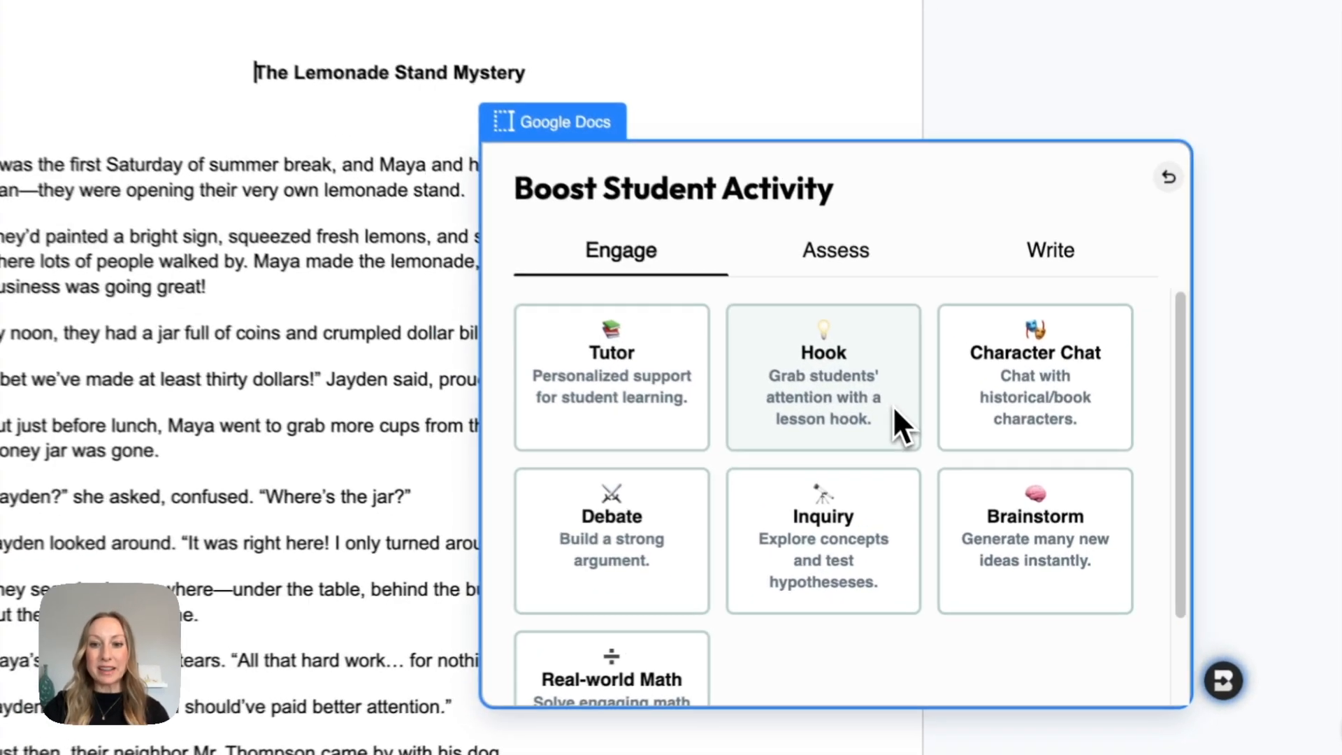
Step: Choose the Hook activity and attach New York fourth-grade language arts standard 4R2, searching the standards for "theme"
{"action": "left_click", "coordinate": [968, 482]}
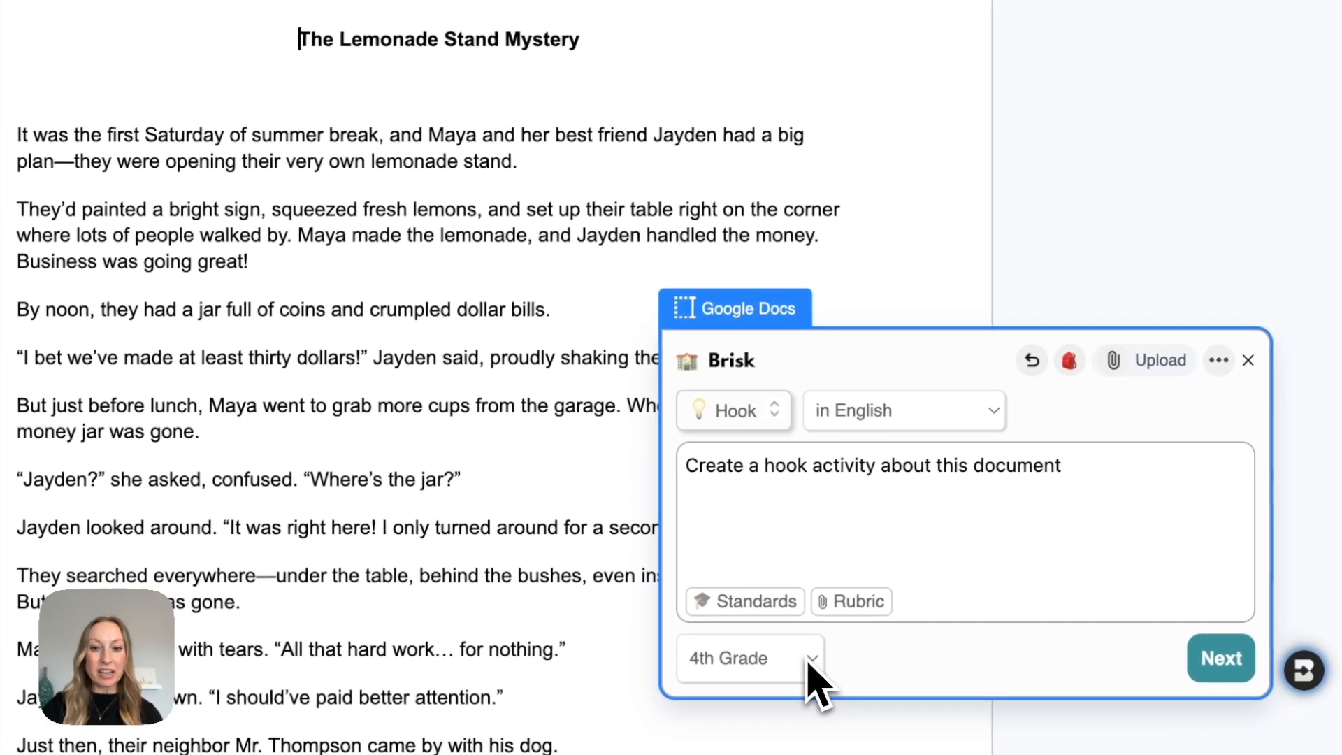
{"action": "left_click", "coordinate": [769, 605]}
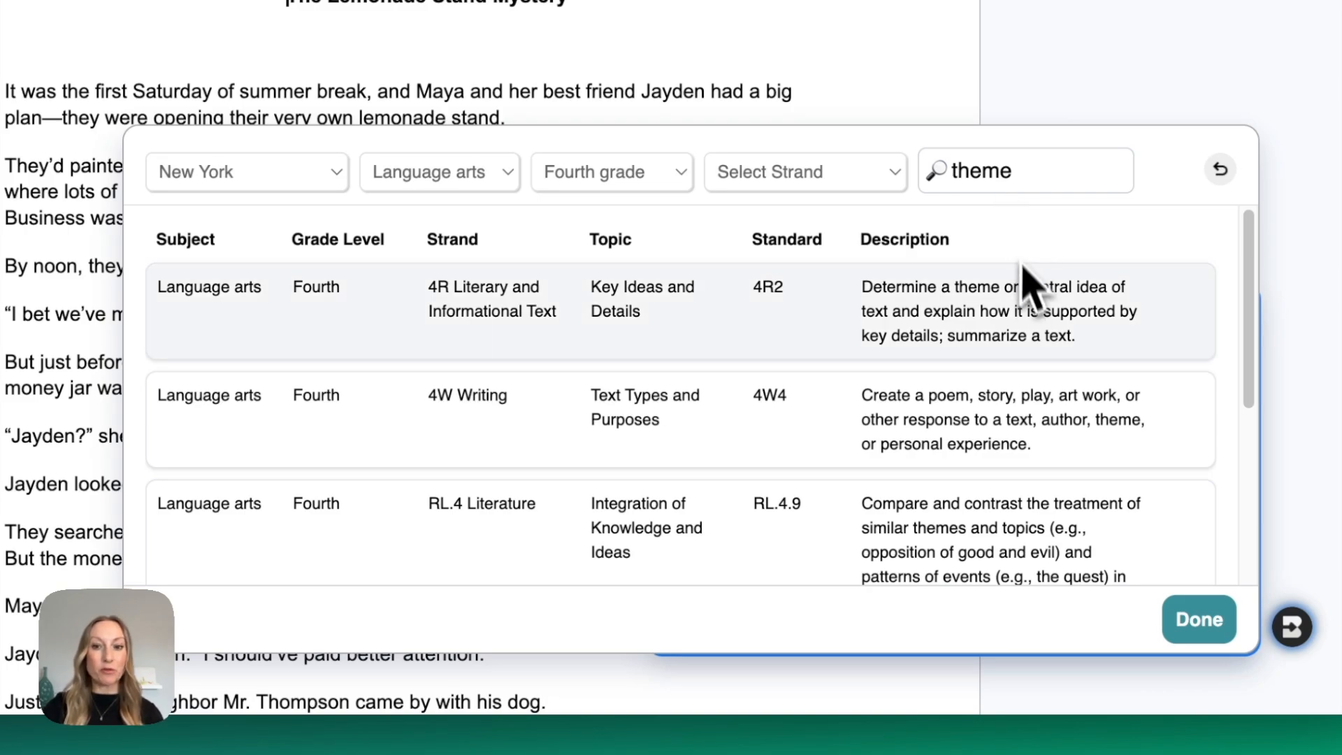
{"action": "left_click", "coordinate": [1021, 339]}
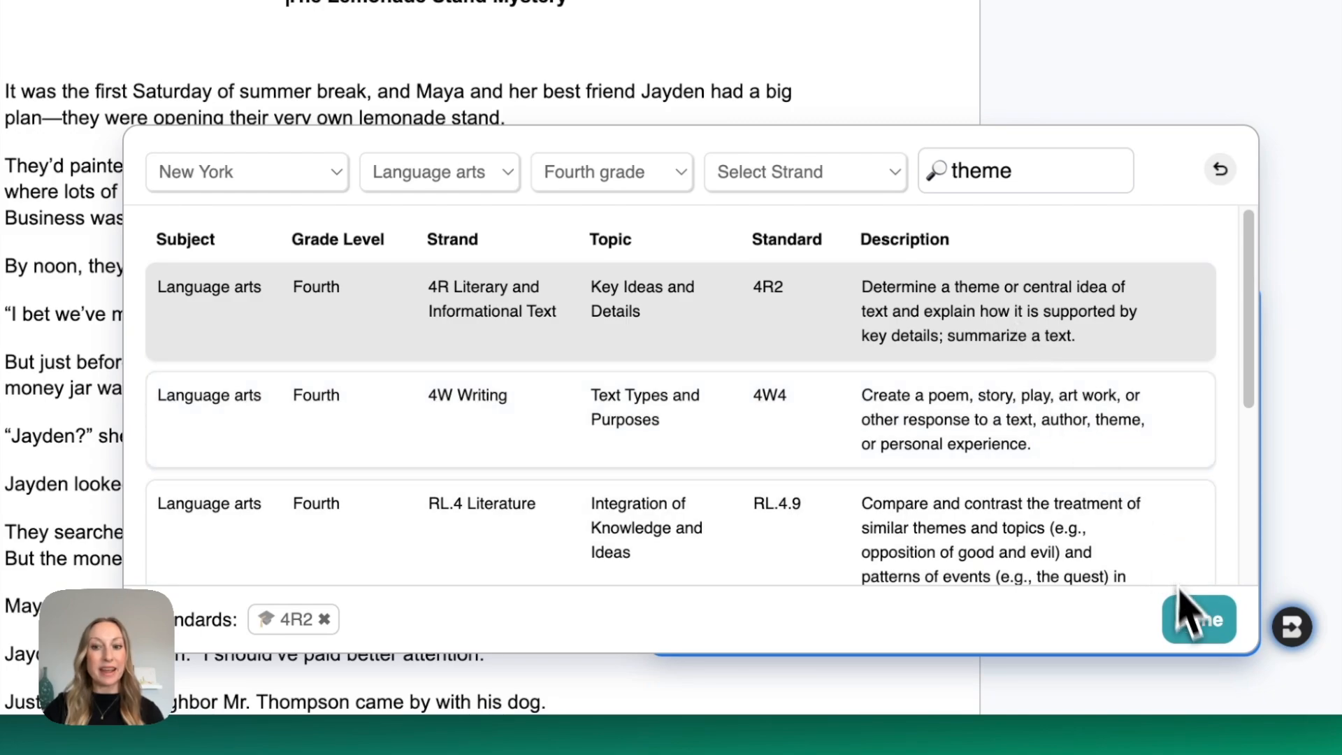
{"action": "left_click", "coordinate": [1192, 629]}
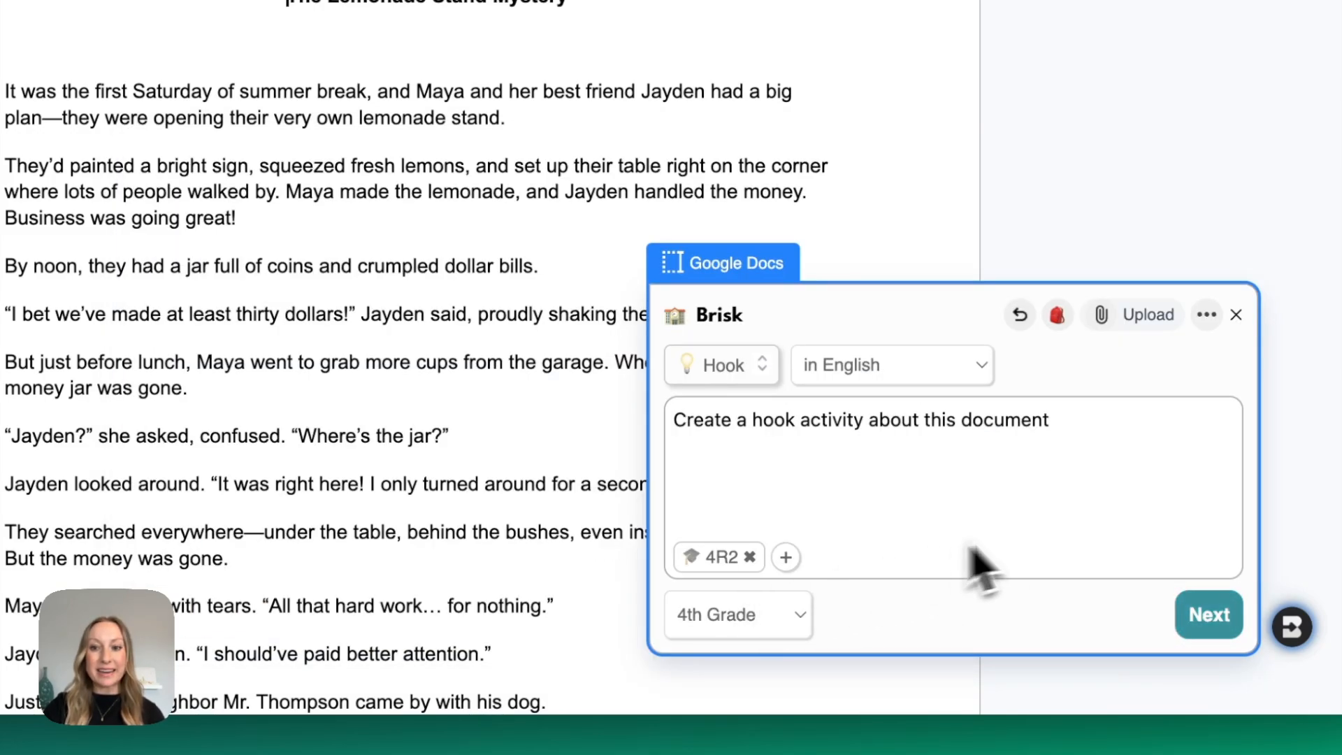
Step: Review the other student access options, keep view-only access to This Document, and generate the Hook activity
{"action": "left_click", "coordinate": [1220, 624]}
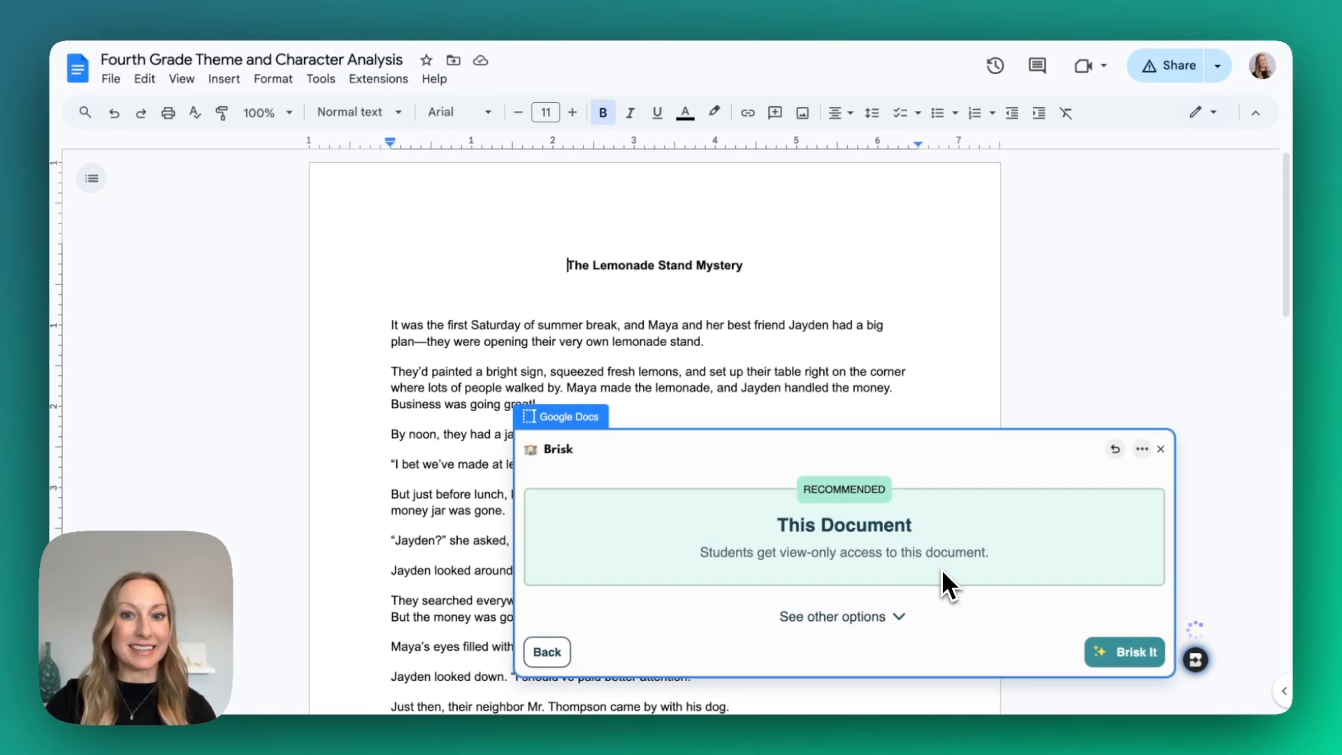
{"action": "left_click", "coordinate": [901, 617]}
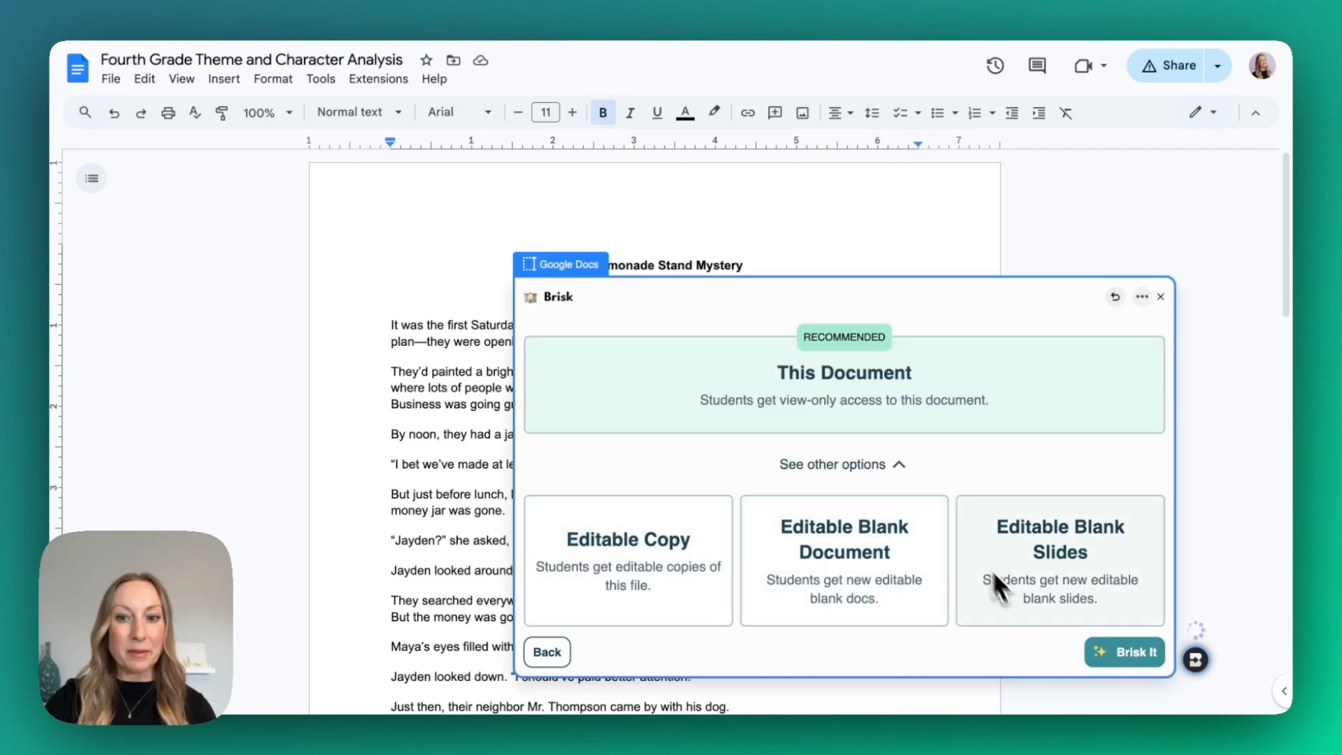
{"action": "left_click", "coordinate": [896, 465]}
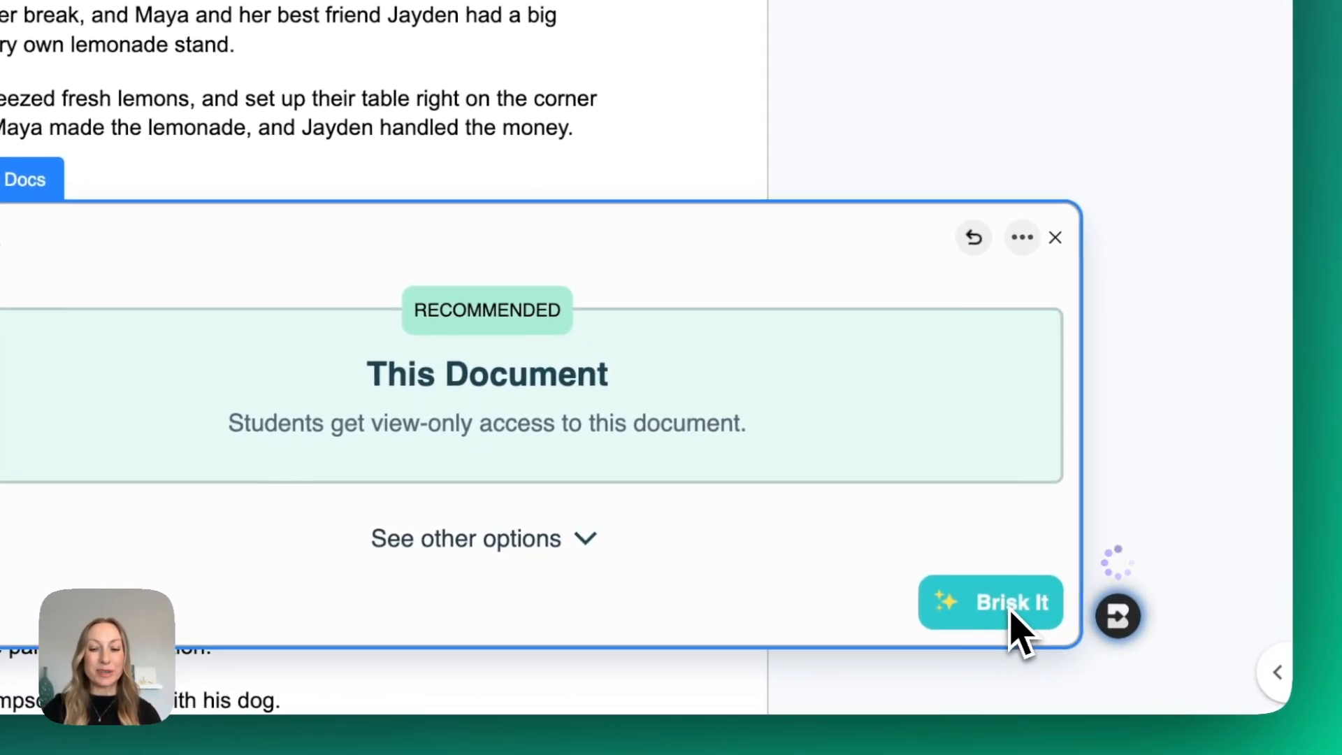
{"action": "left_click", "coordinate": [1013, 613]}
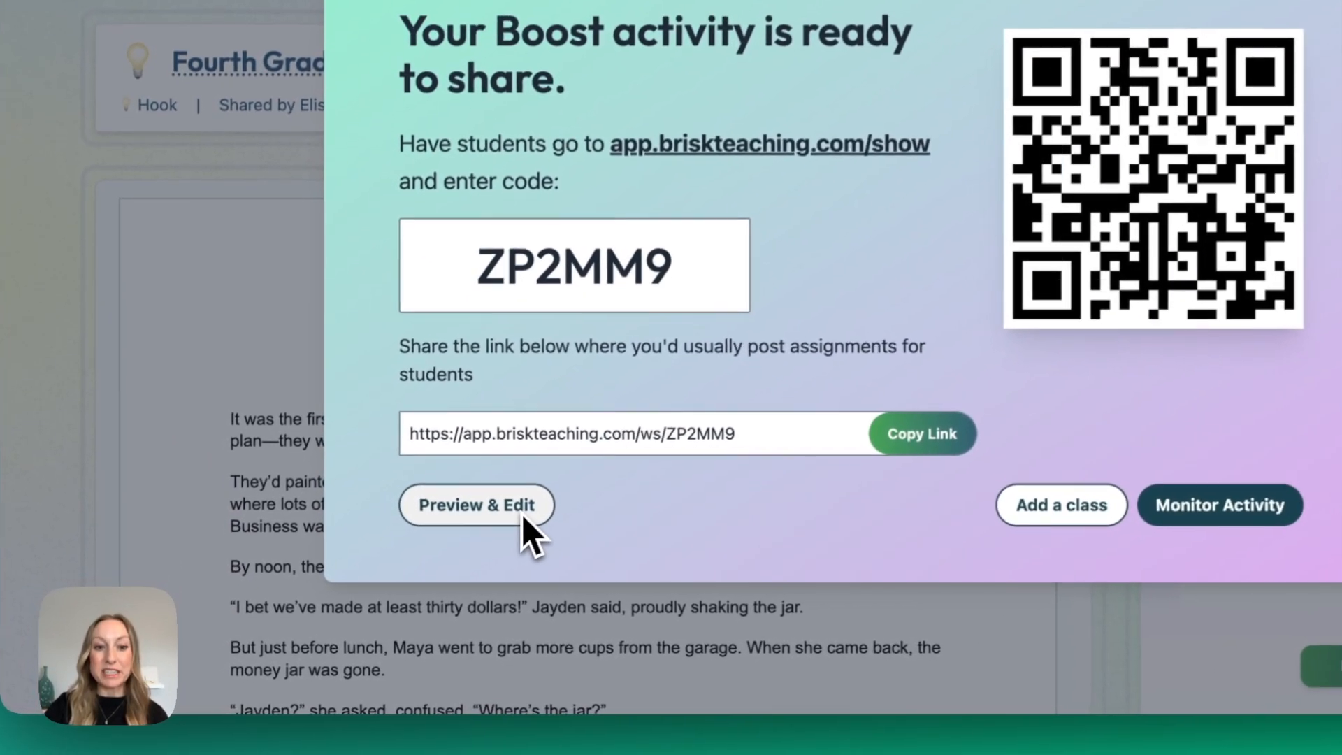
Step: Open the activity's editable student preview, expand the learning objectives, and read through the embedded story
{"action": "left_click", "coordinate": [526, 516]}
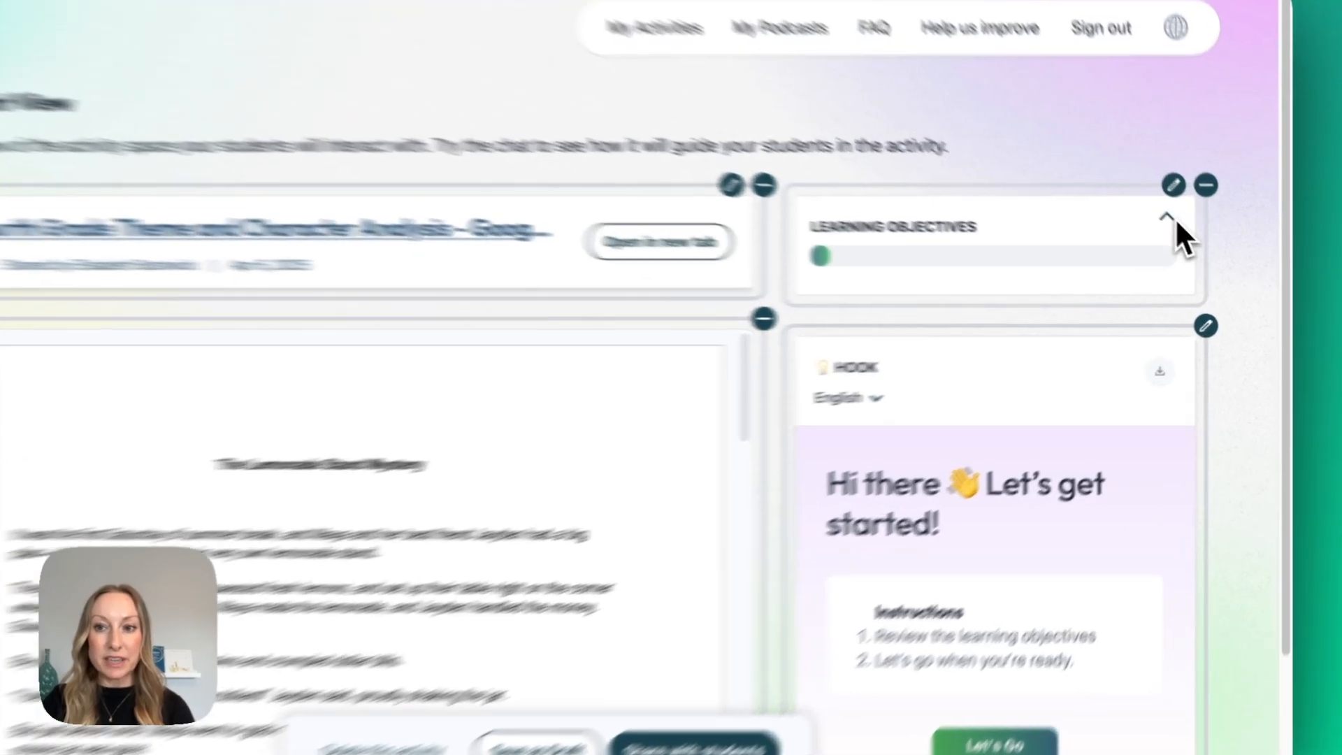
{"action": "left_click", "coordinate": [1187, 234]}
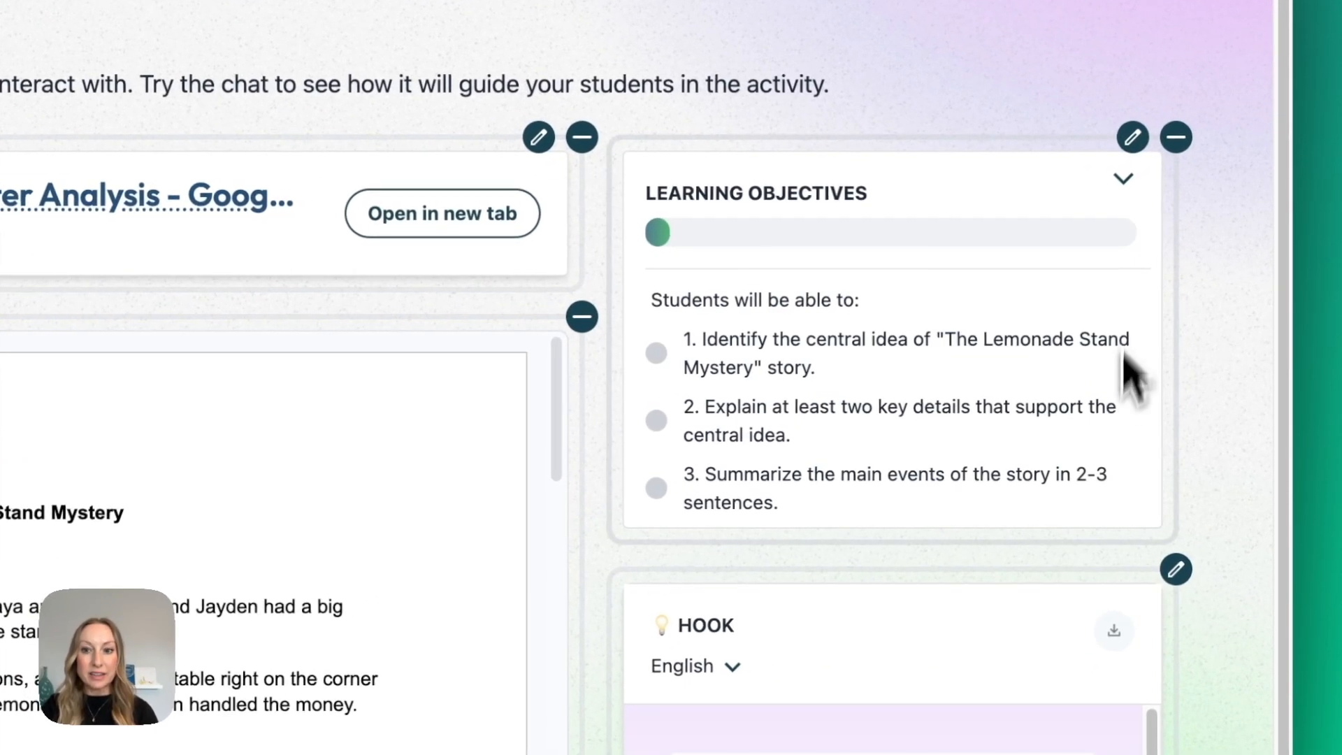
{"action": "scroll", "coordinate": [1109, 450], "scroll_direction": "down", "scroll_amount": 2}
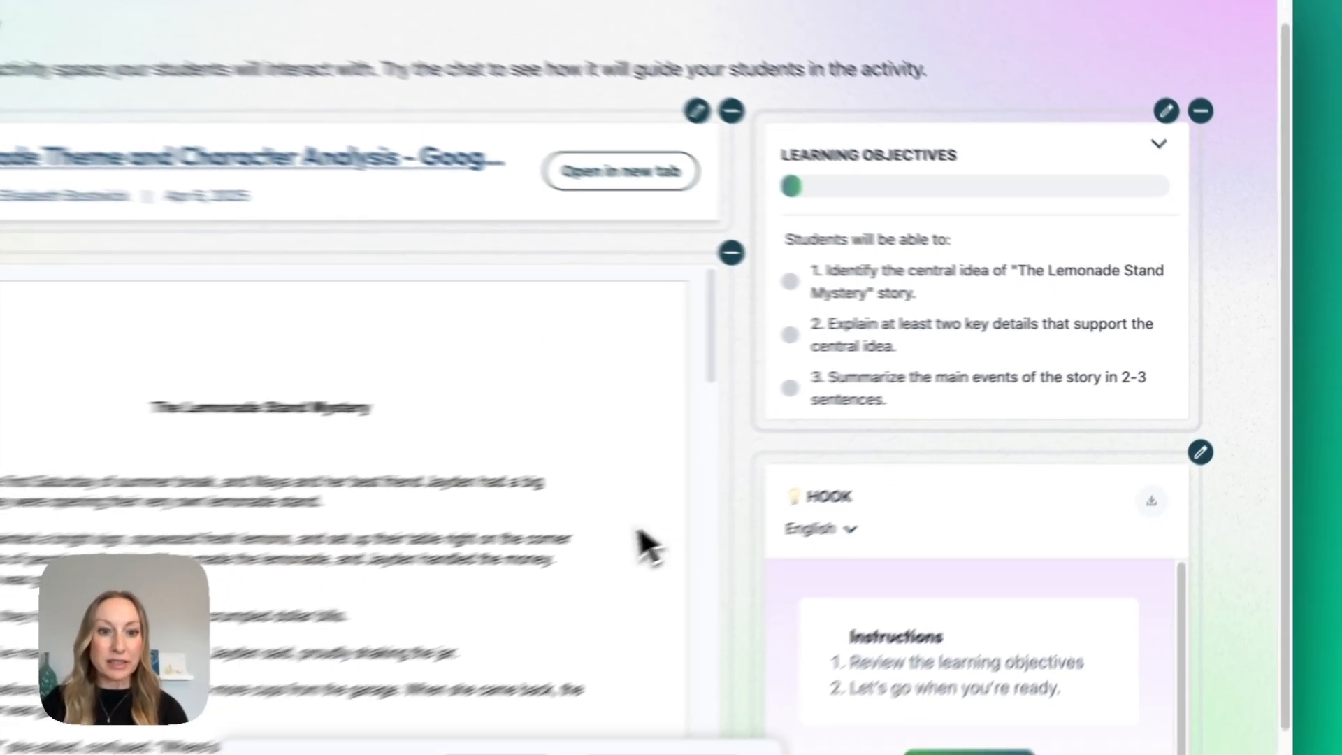
{"action": "scroll", "coordinate": [654, 545], "scroll_direction": "down", "scroll_amount": 5}
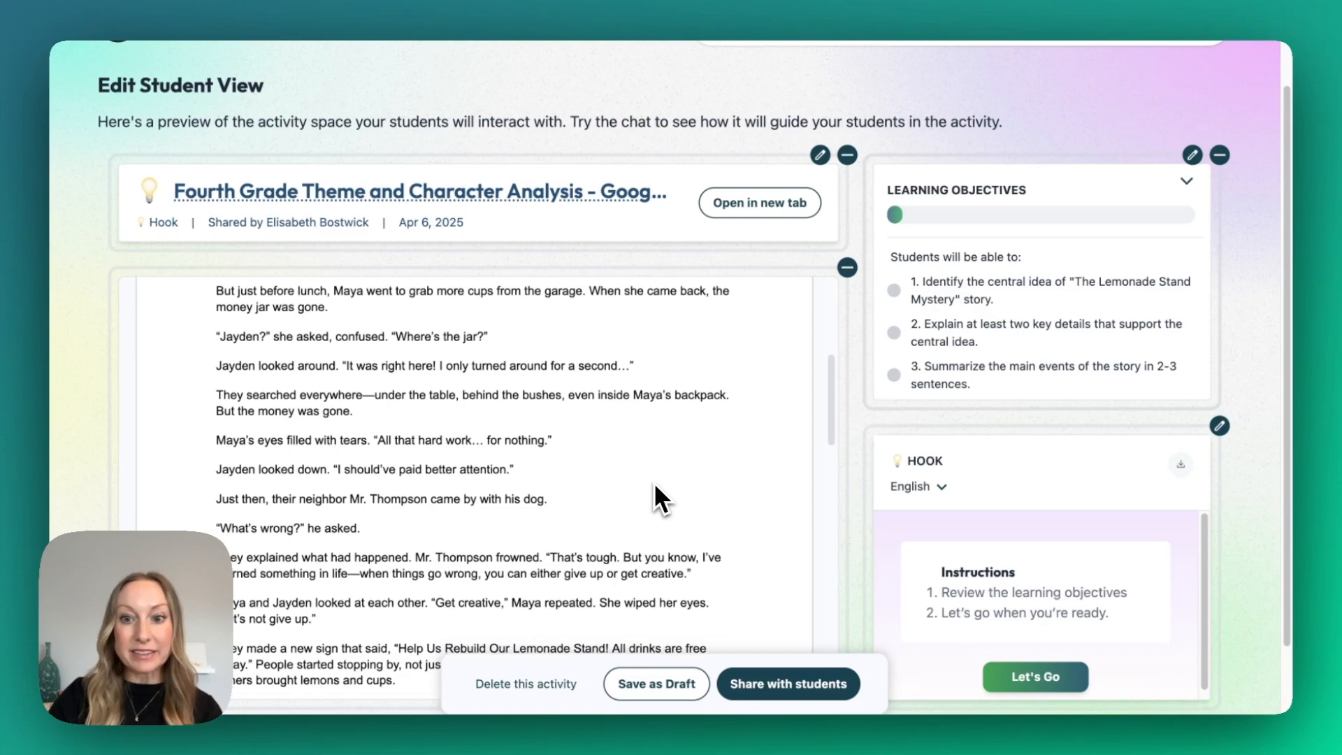
{"action": "scroll", "coordinate": [664, 434], "scroll_direction": "down", "scroll_amount": 2}
{"action": "scroll", "coordinate": [979, 545], "scroll_direction": "down", "scroll_amount": 1}
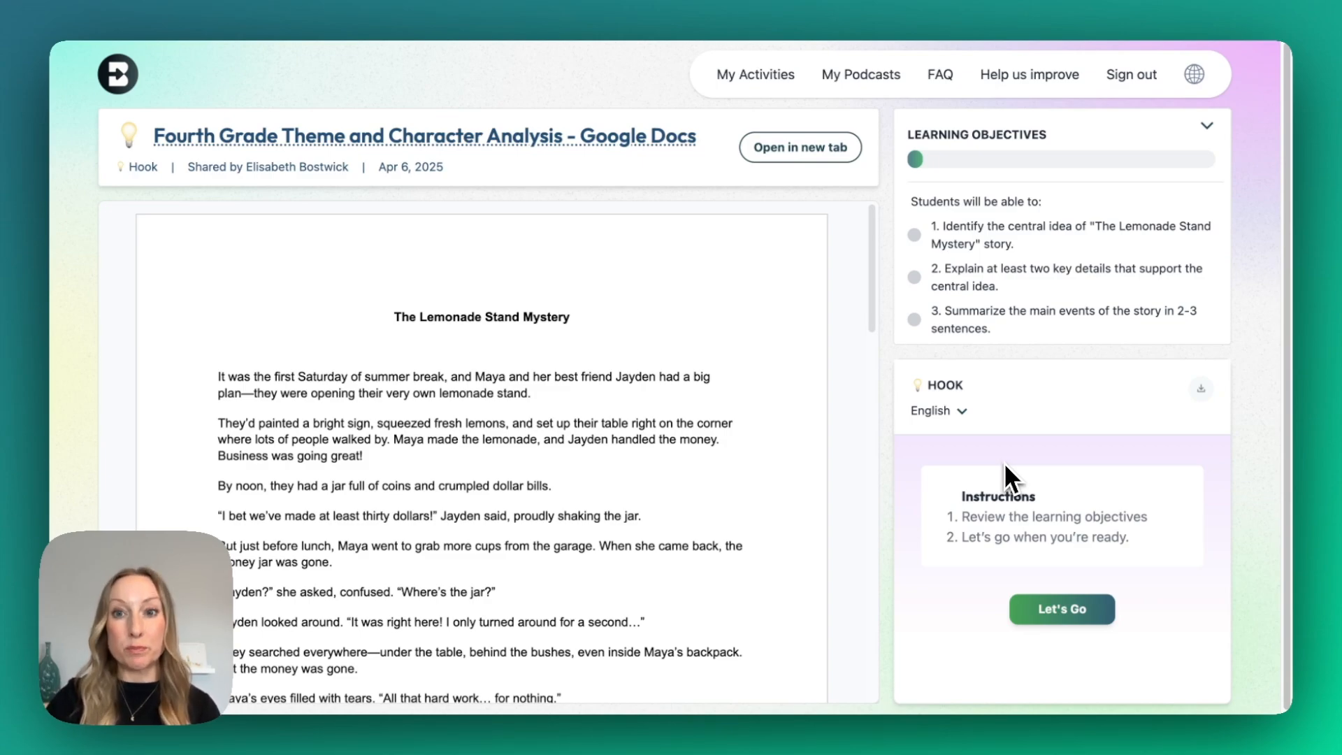
Step: Start the Hook chat as a student and send the reply "Something mysterious happens at the lemonade stand."
{"action": "scroll", "coordinate": [1004, 463], "scroll_direction": "down", "scroll_amount": 1}
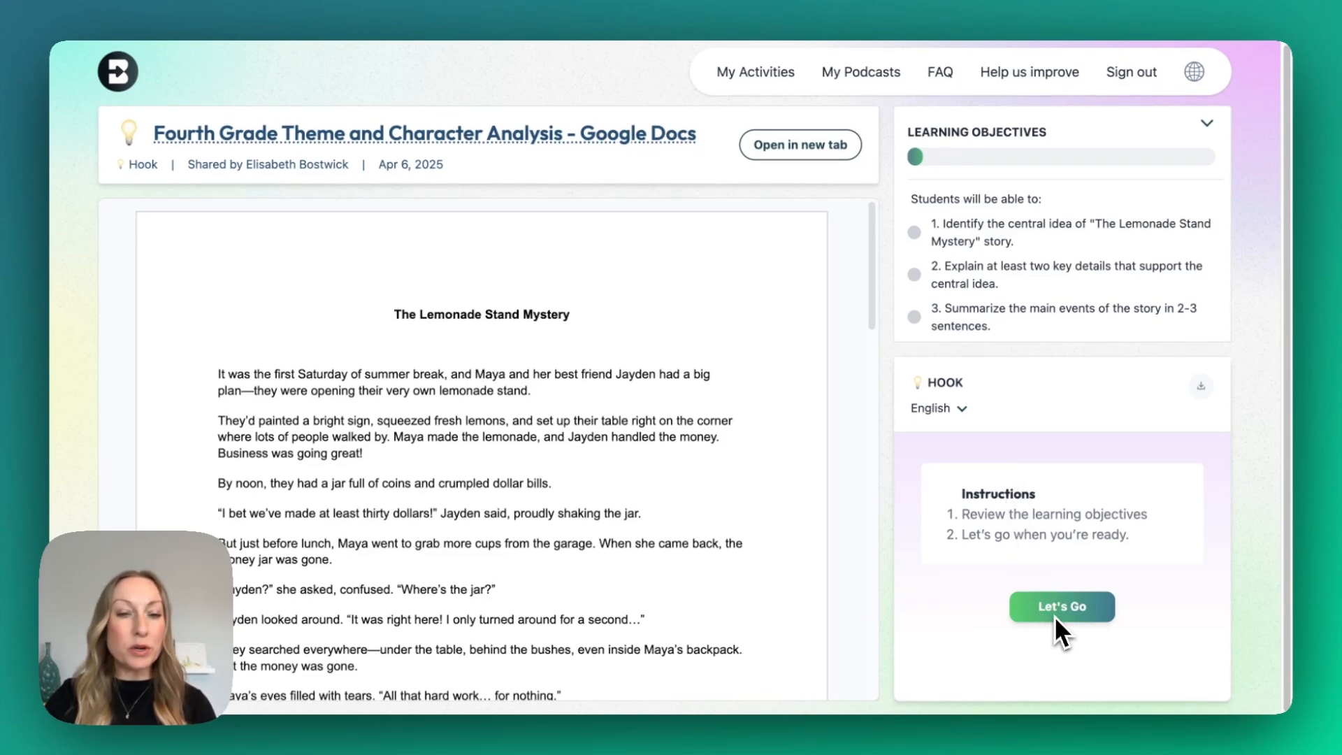
{"action": "left_click", "coordinate": [1054, 615]}
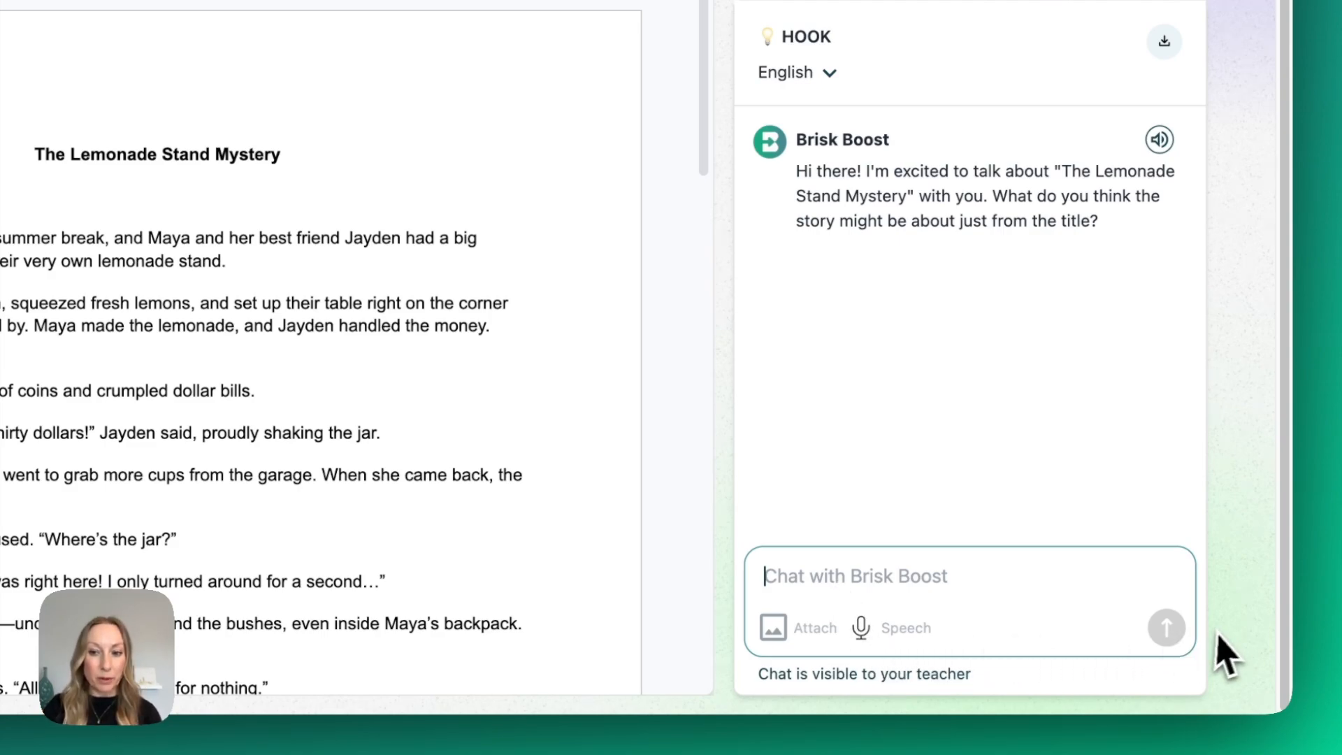
{"action": "type", "text": "Something m"}
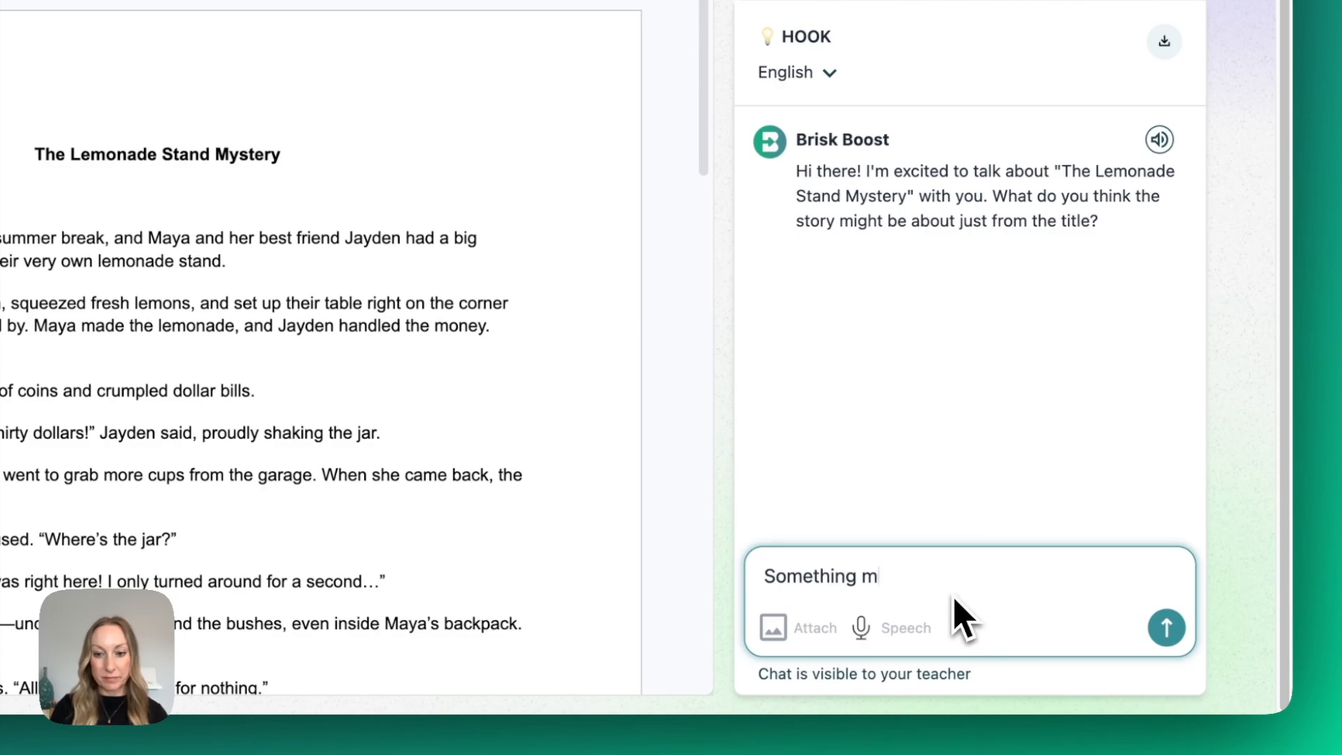
{"action": "type", "text": "ysterious happens at the lemonade stand."}
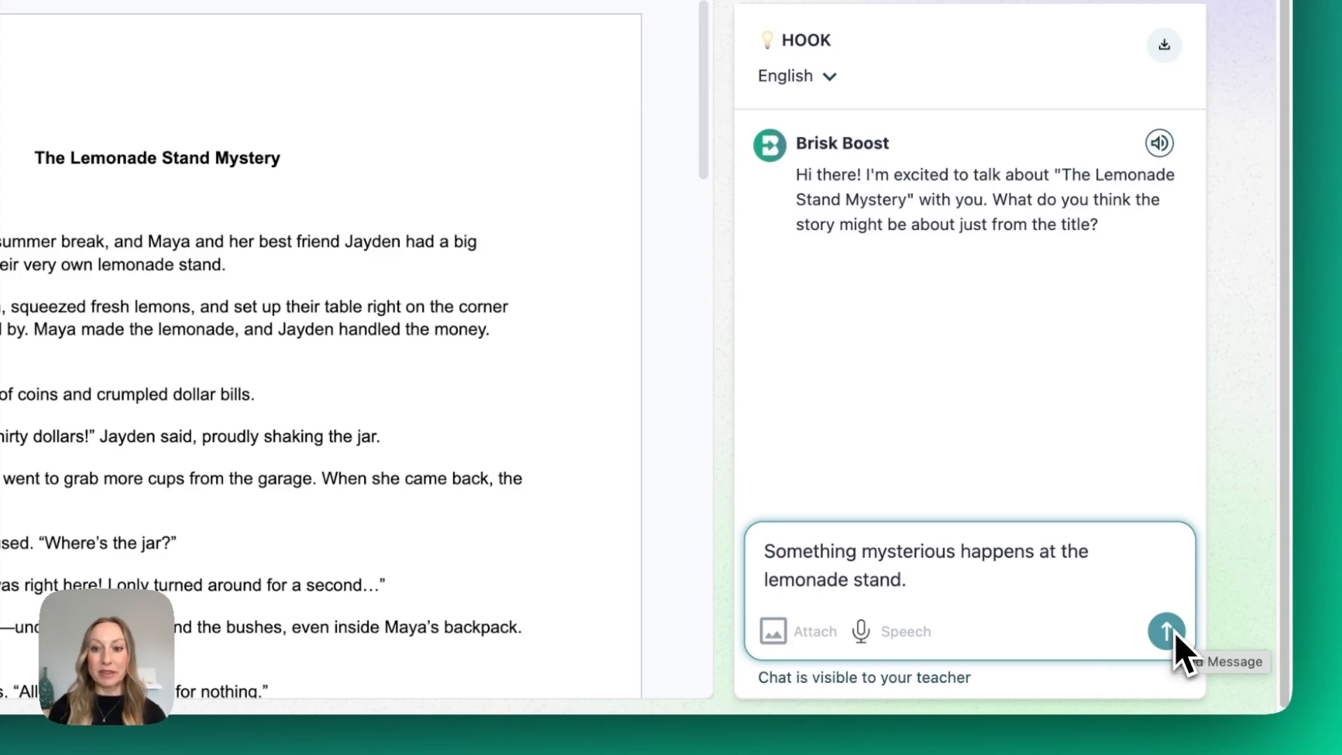
{"action": "left_click", "coordinate": [1166, 633]}
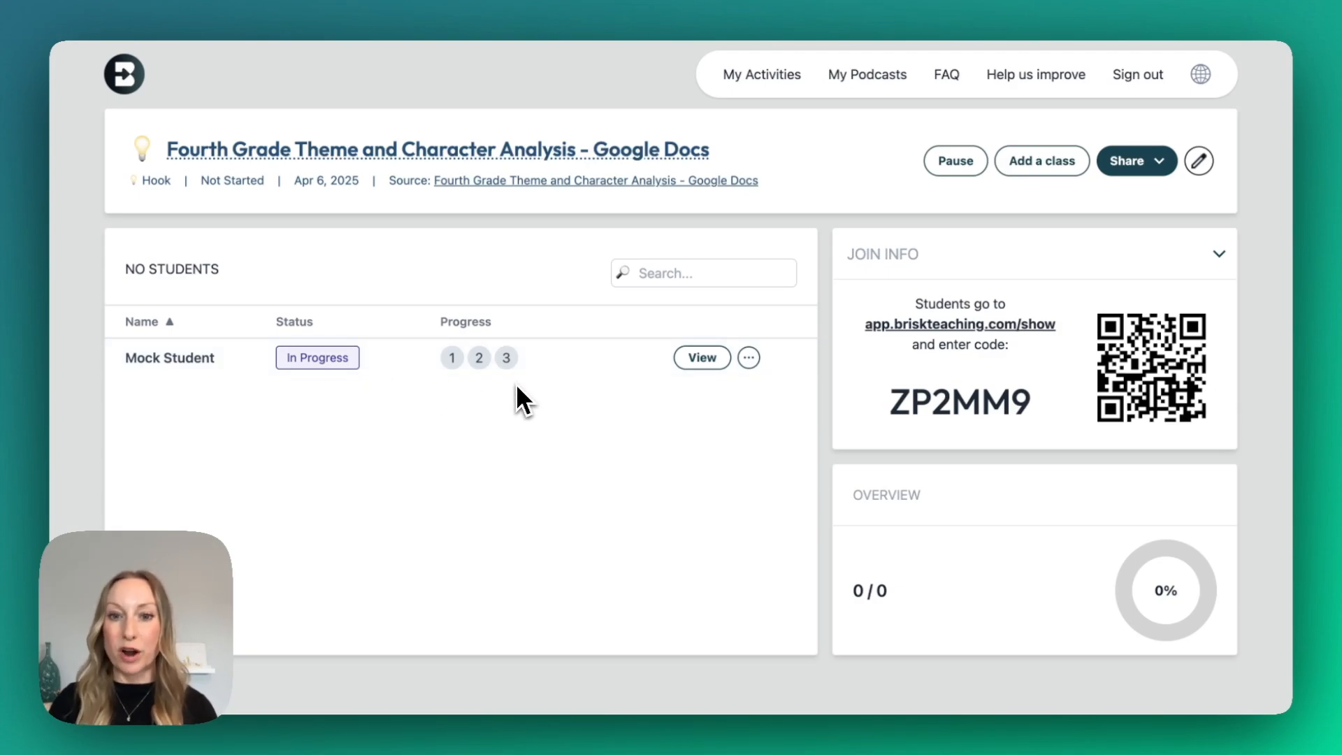
Step: Open the Mock Student's conversation from the activity's monitoring page and download the chat
{"action": "left_click", "coordinate": [698, 359]}
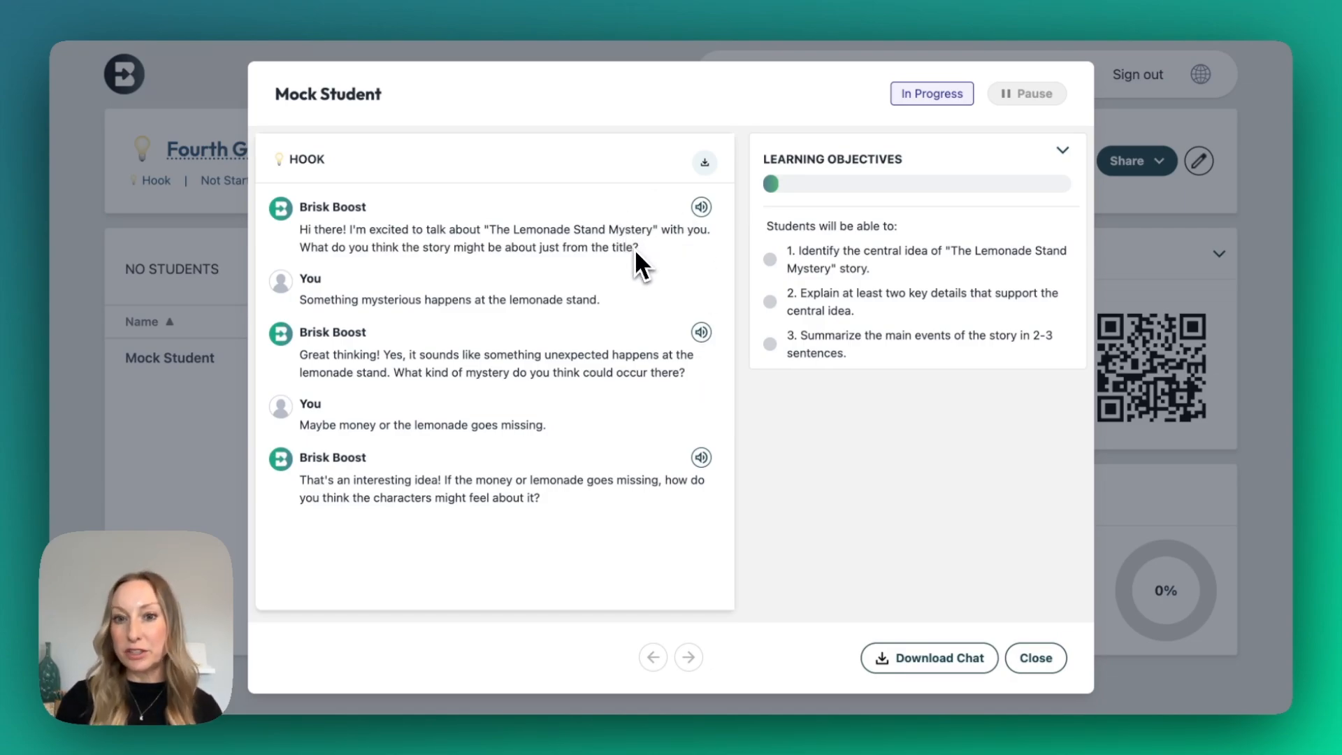
{"action": "left_click", "coordinate": [930, 665]}
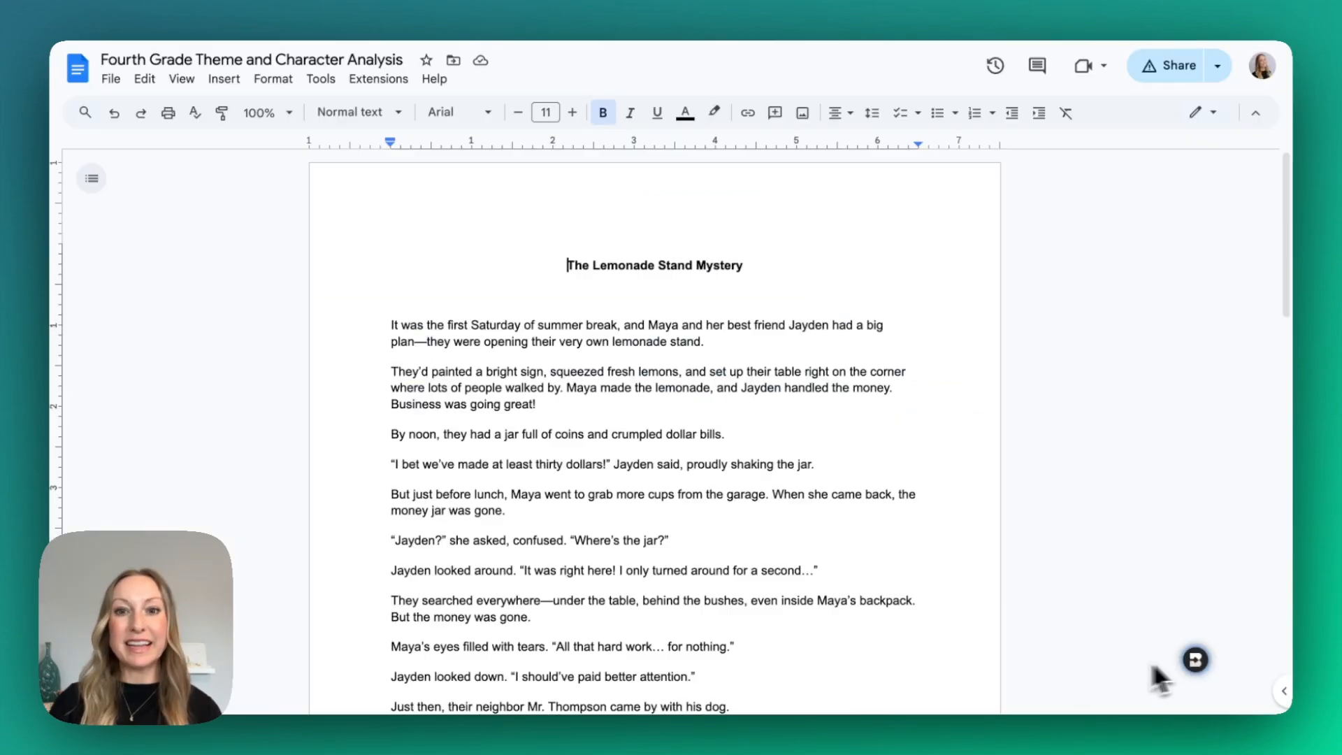
Step: Return to the Google Docs story, reopen Boost Student Activity, and browse the Assess and Write activity types
{"action": "left_click", "coordinate": [1129, 626]}
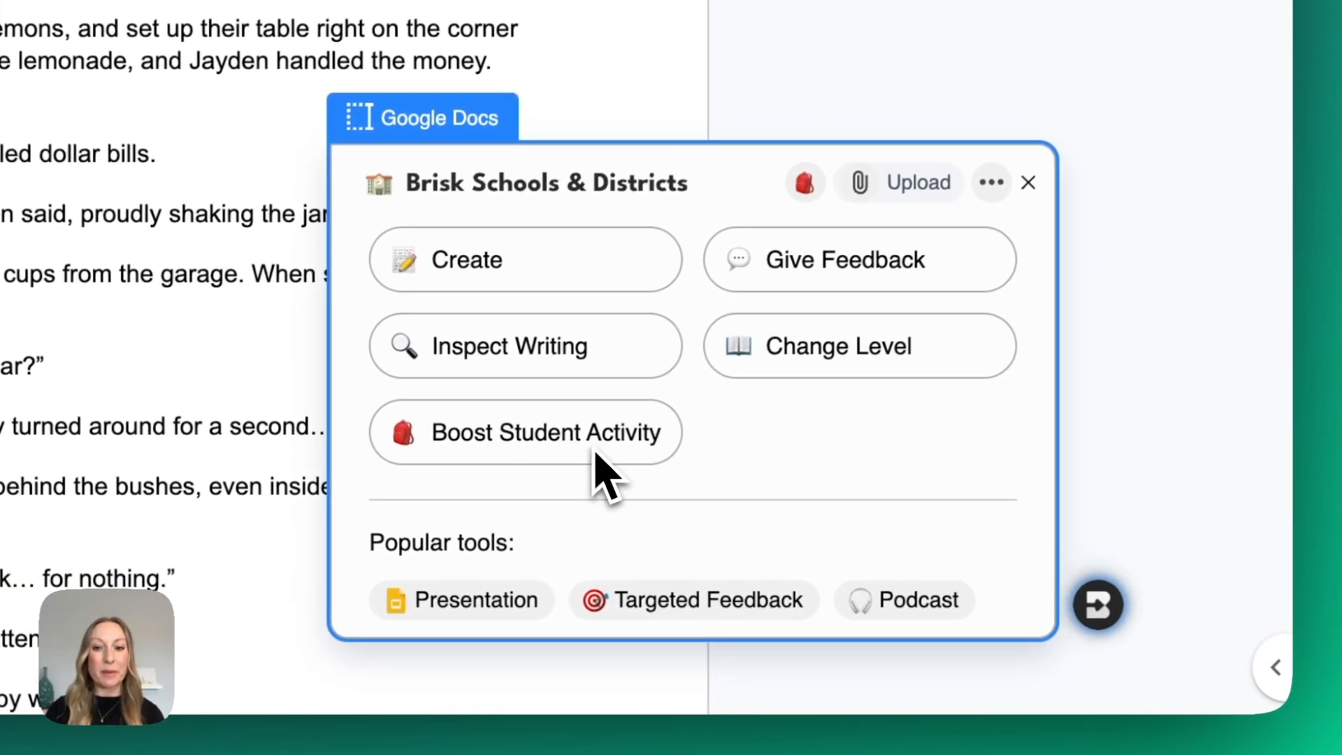
{"action": "left_click", "coordinate": [596, 453]}
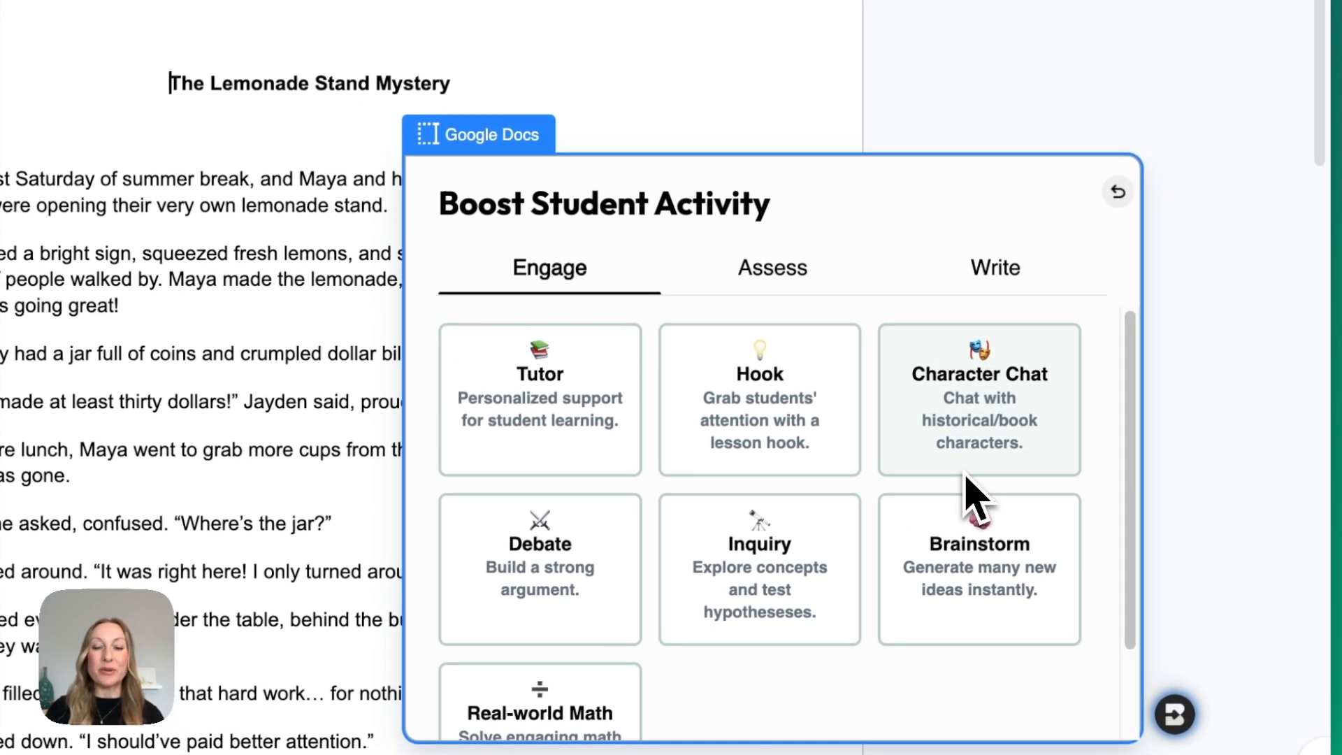
{"action": "left_click", "coordinate": [745, 283]}
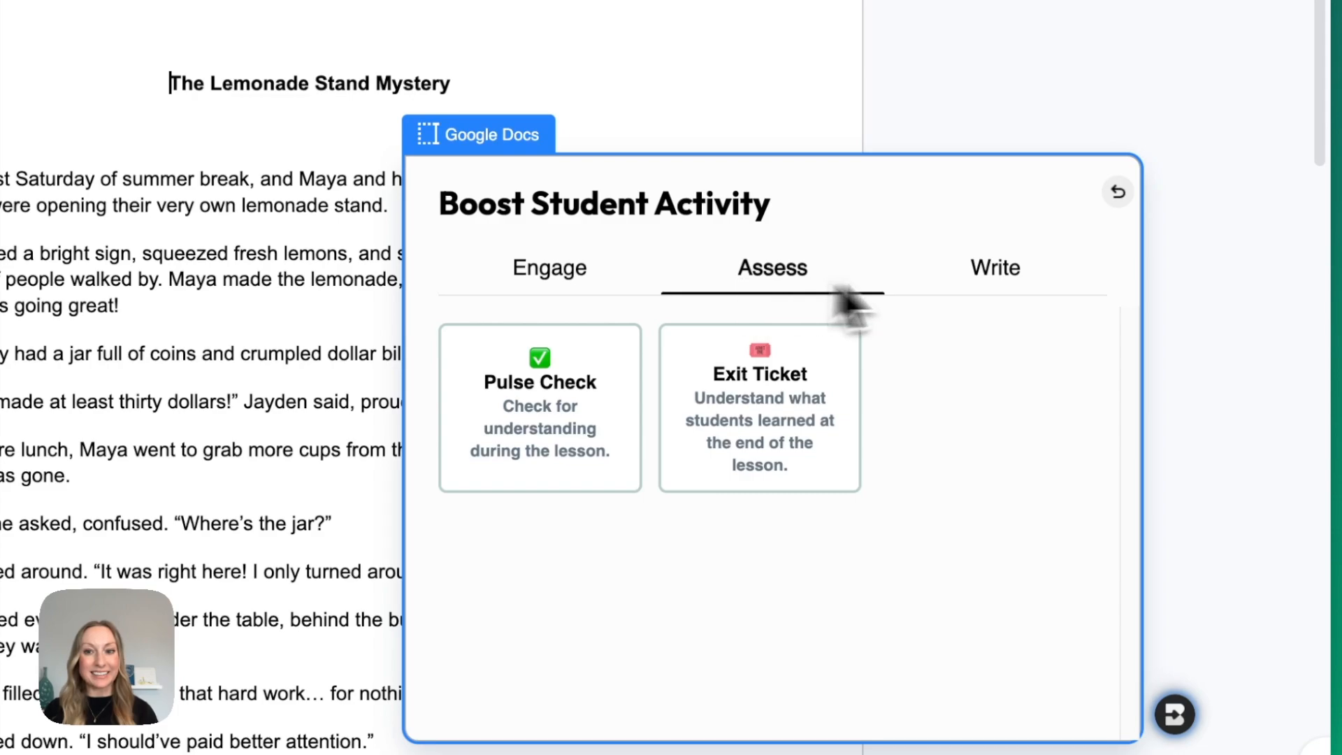
{"action": "left_click", "coordinate": [980, 290]}
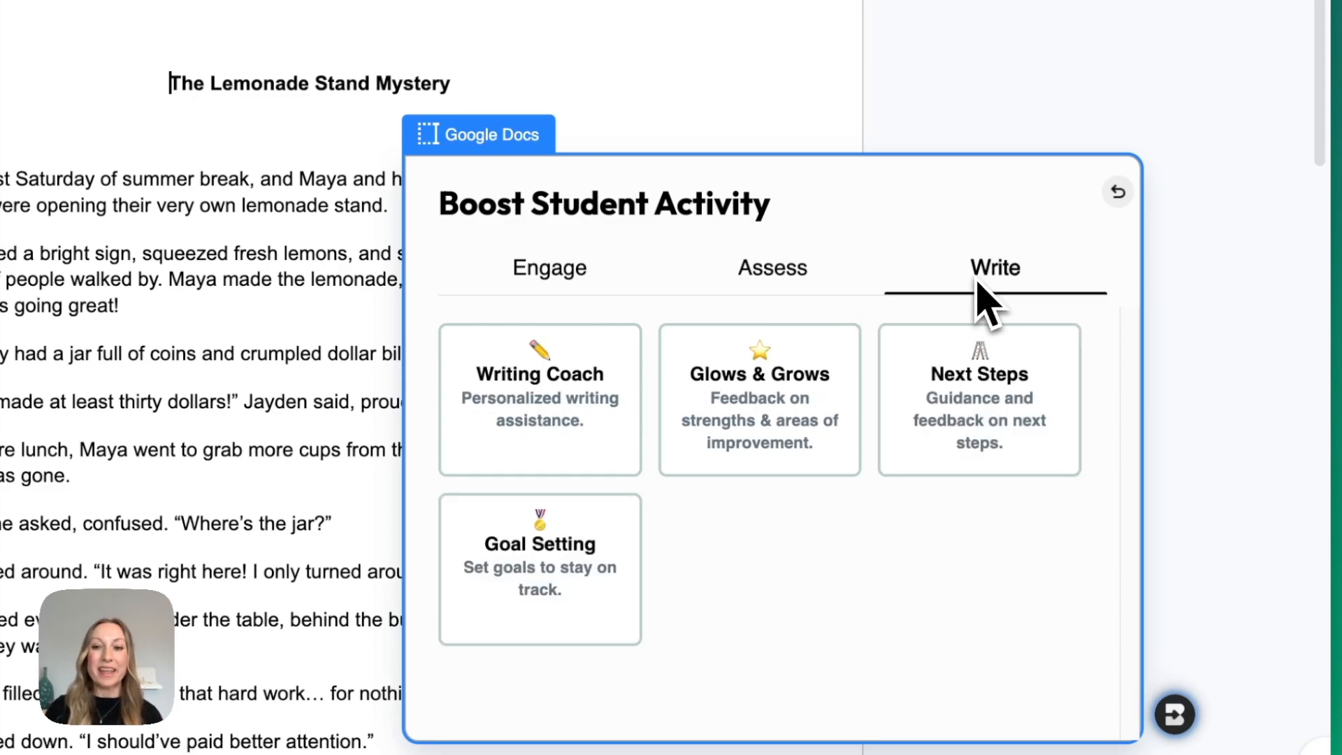